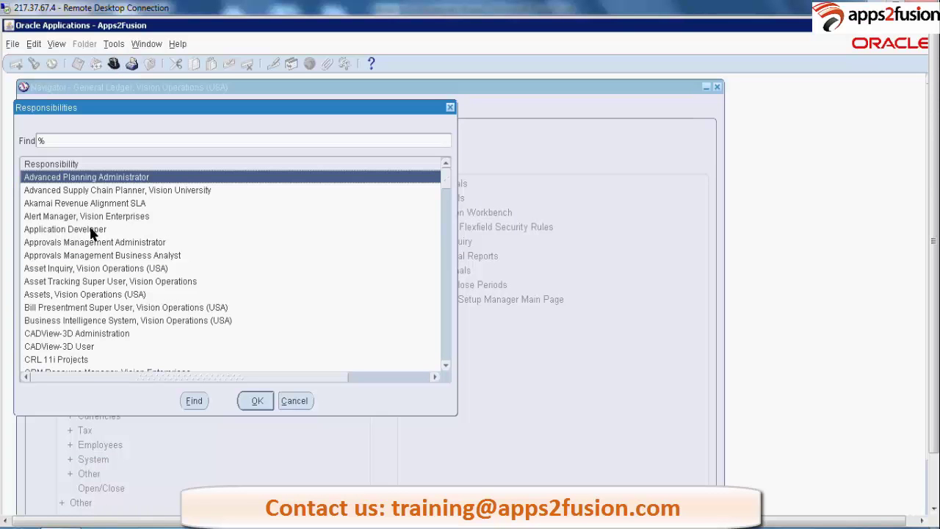
Step: Switch to Application Developer and open Flexfield > Descriptive > Segments
{"action": "double_click", "coordinate": [92, 231]}
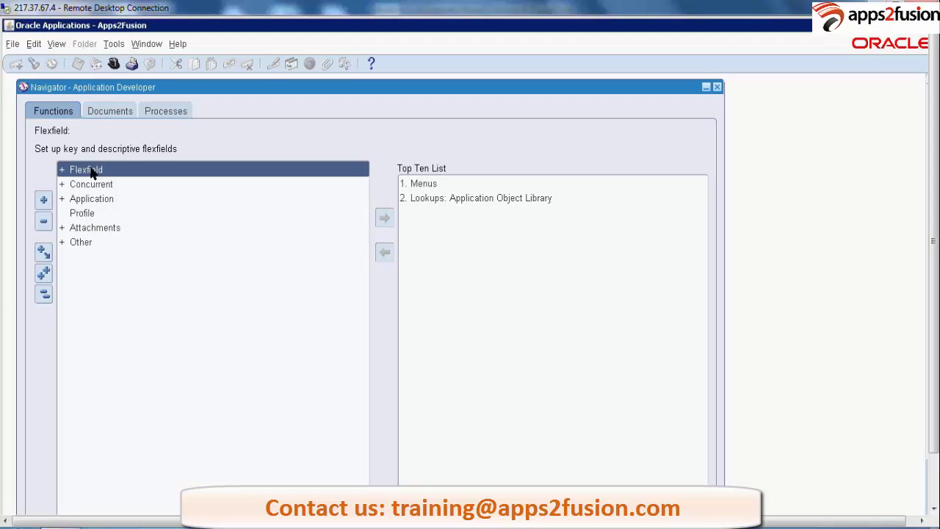
{"action": "double_click", "coordinate": [92, 171]}
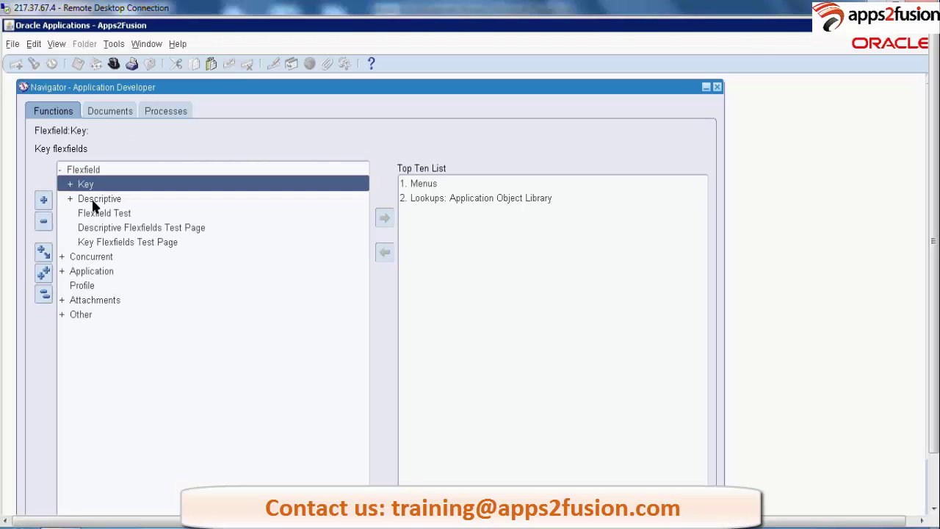
{"action": "double_click", "coordinate": [94, 201]}
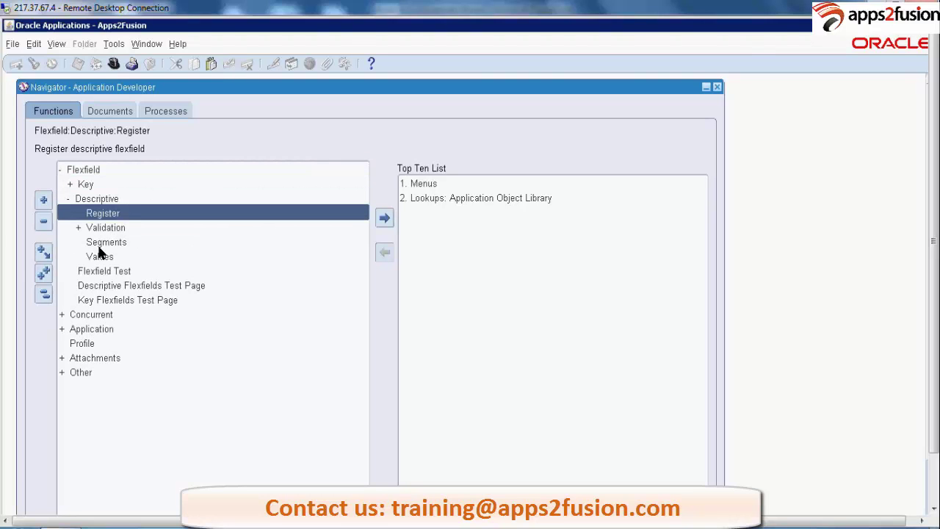
{"action": "double_click", "coordinate": [98, 245]}
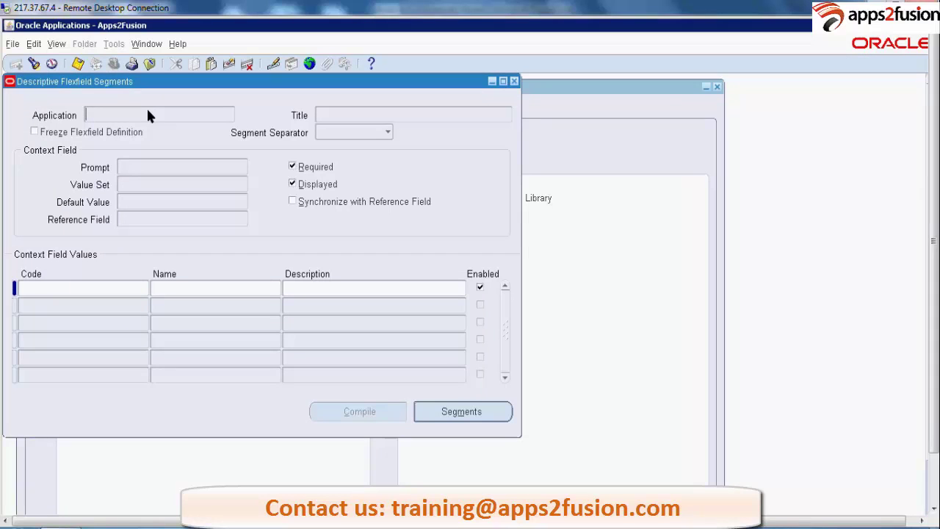
Step: Query the General Ledger 'GL Accounts' descriptive flexfield definition
{"action": "key", "text": "F11"}
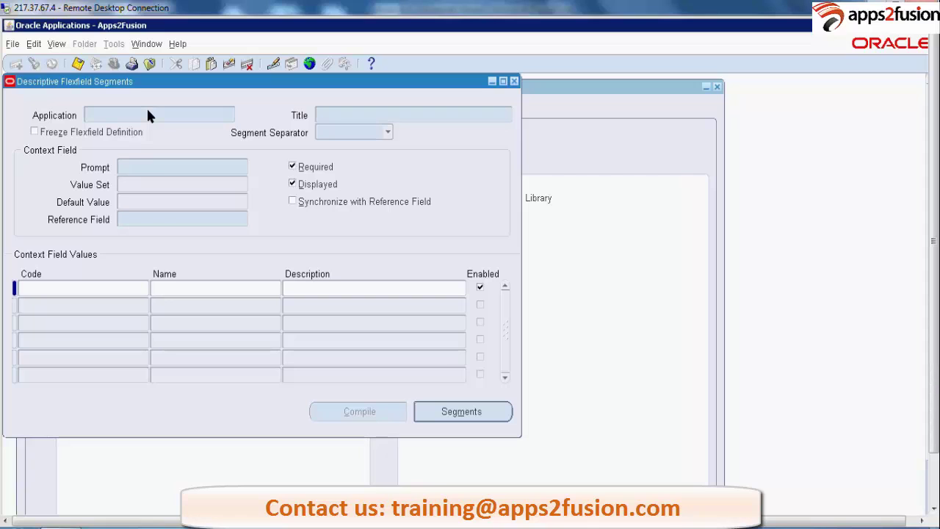
{"action": "type", "text": "General Ledger"}
{"action": "key", "text": "Tab"}
{"action": "type", "text": "GL Accounts"}
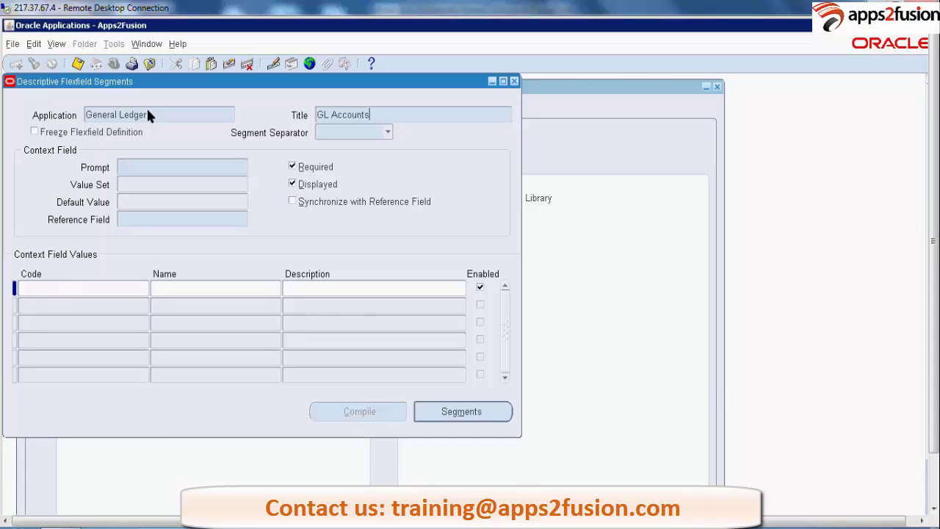
{"action": "key", "text": "ctrl+F11"}
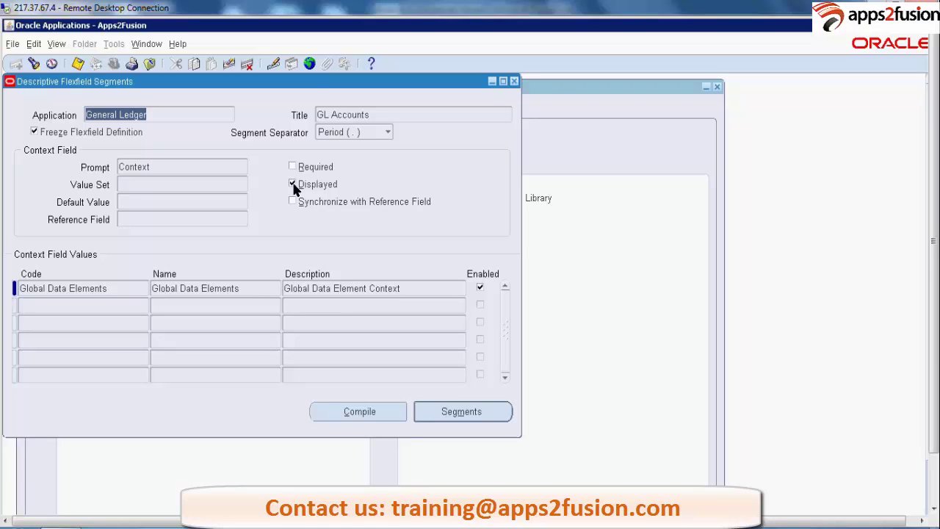
Step: Uncheck Freeze Flexfield Definition, accept the caution, and stop displaying the Context field
{"action": "left_click", "coordinate": [294, 185]}
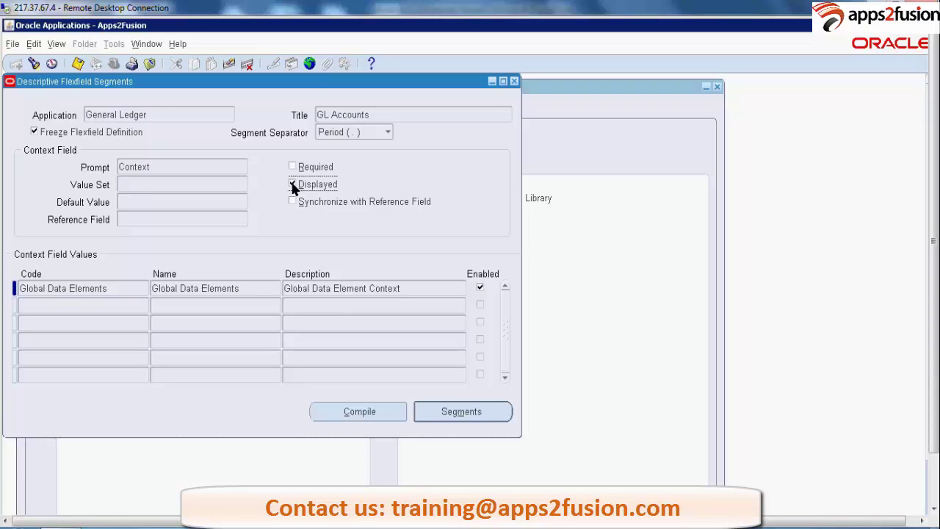
{"action": "left_click", "coordinate": [34, 132]}
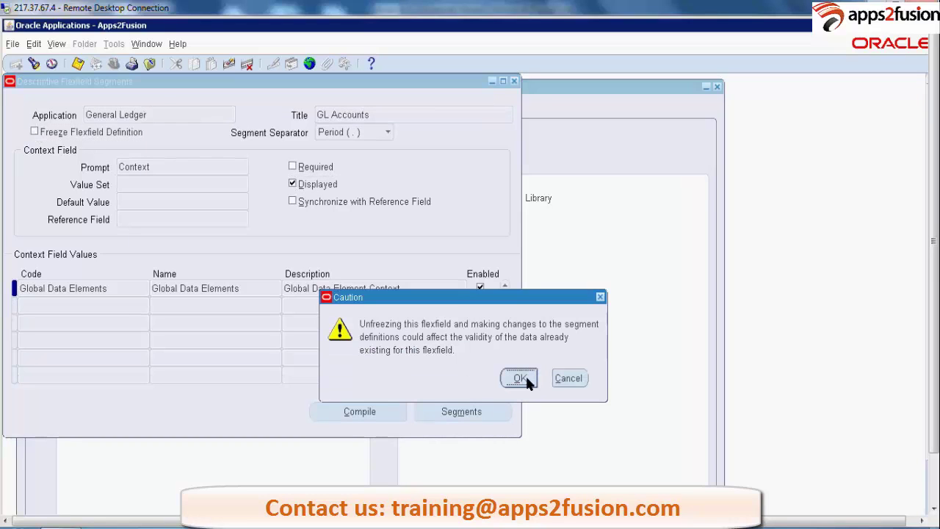
{"action": "left_click", "coordinate": [525, 374]}
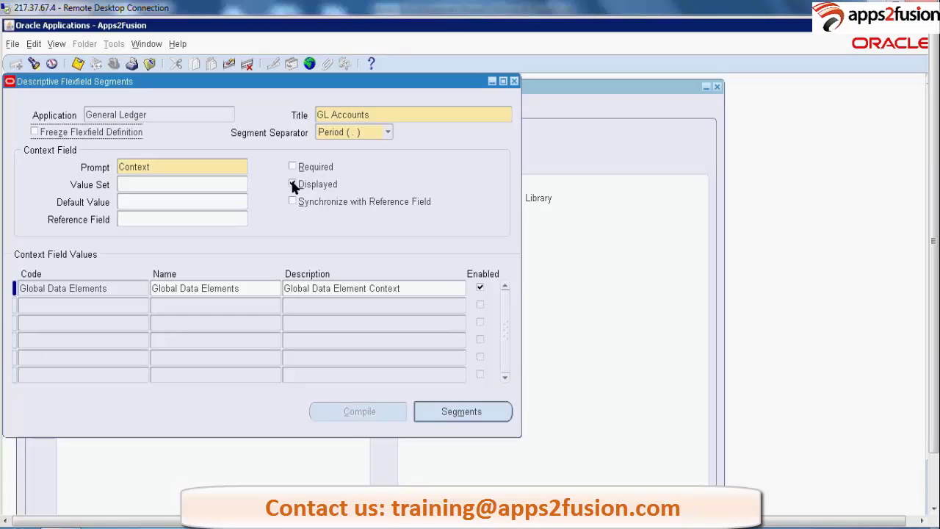
{"action": "left_click", "coordinate": [292, 185]}
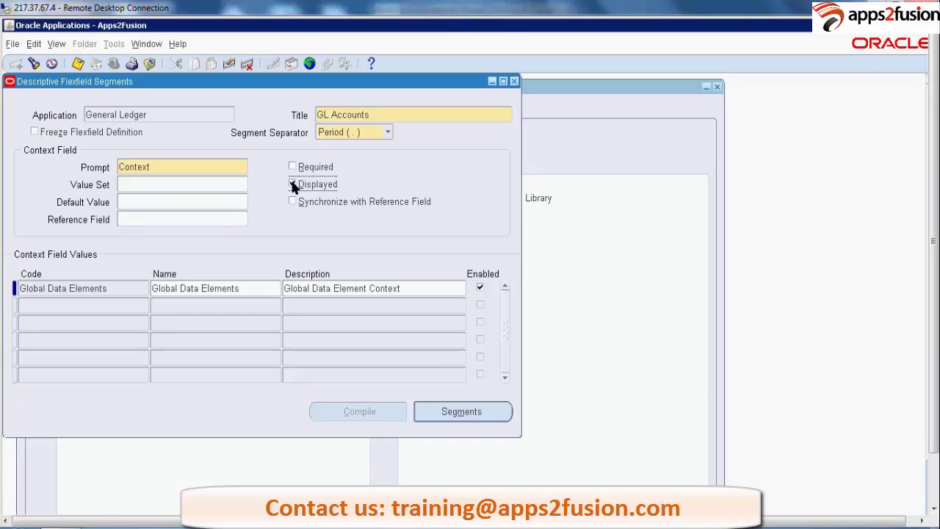
Step: Save the flexfield change and switch to General Ledger, Vision Operations (USA)
{"action": "left_click", "coordinate": [79, 65]}
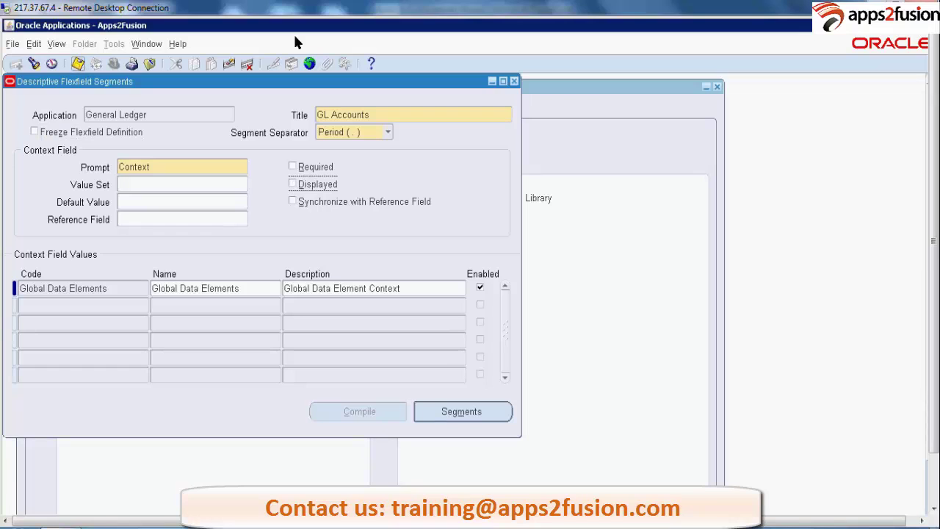
{"action": "left_click", "coordinate": [514, 81]}
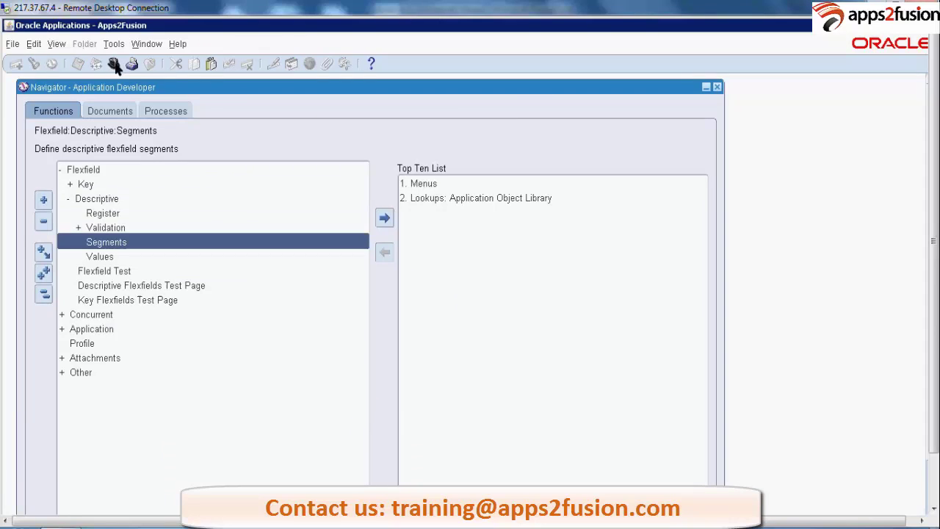
{"action": "left_click", "coordinate": [114, 65]}
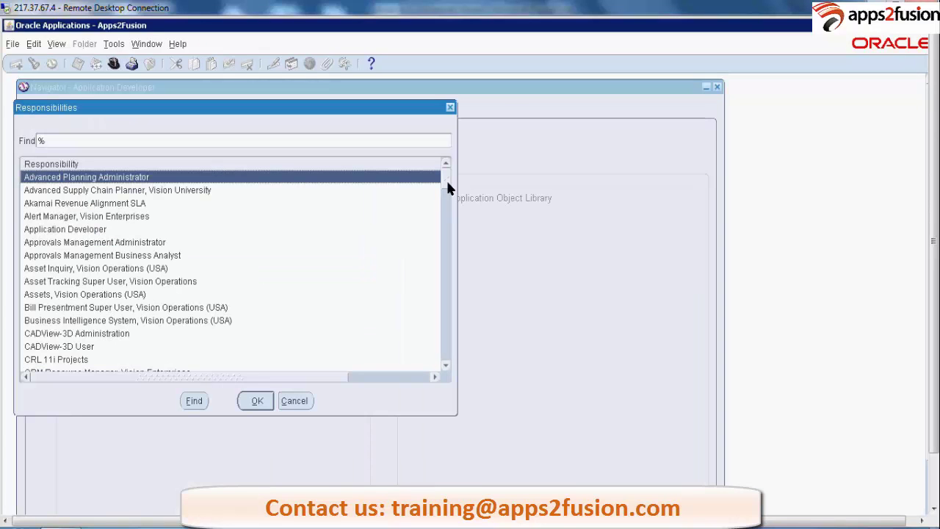
{"action": "left_click_drag", "start_coordinate": [448, 188], "coordinate": [447, 244]}
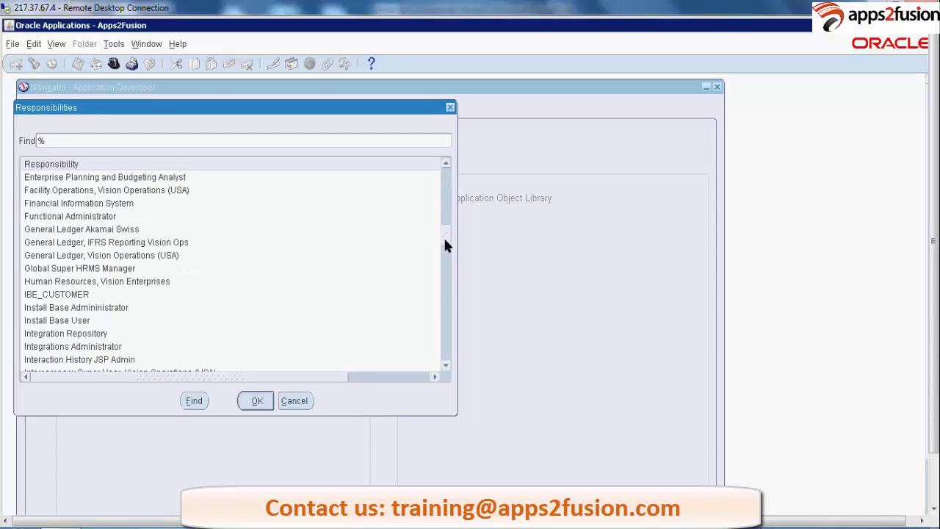
{"action": "double_click", "coordinate": [103, 256]}
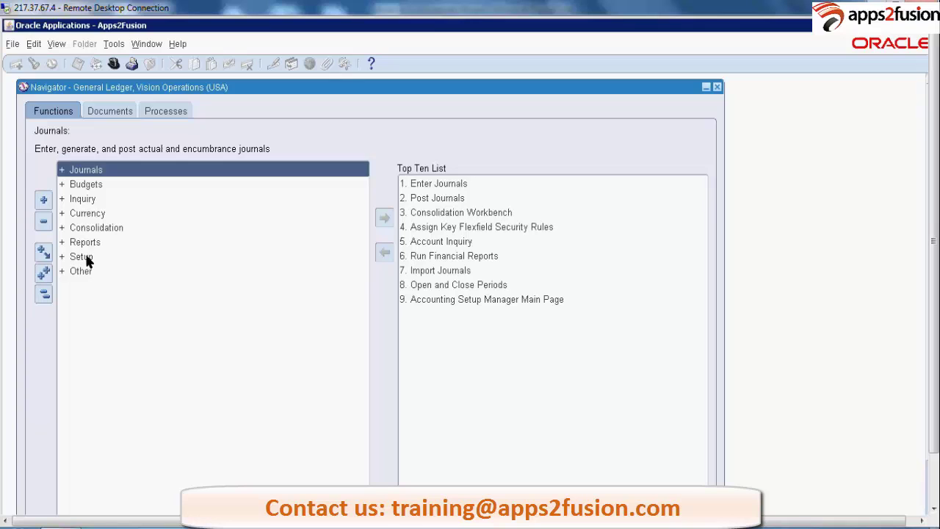
Step: Open the GL account Combinations form under Setup > Accounts
{"action": "double_click", "coordinate": [83, 257]}
{"action": "double_click", "coordinate": [97, 287]}
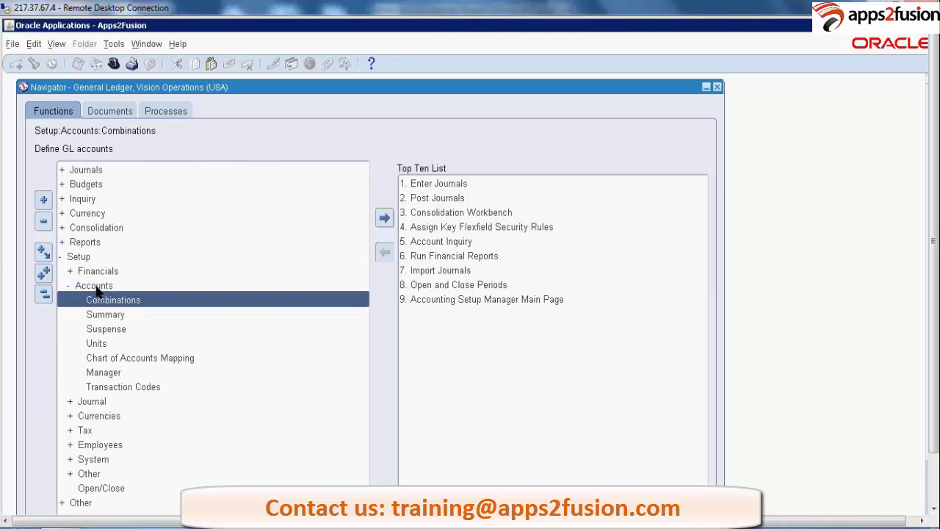
{"action": "left_click", "coordinate": [101, 301]}
{"action": "double_click", "coordinate": [103, 304]}
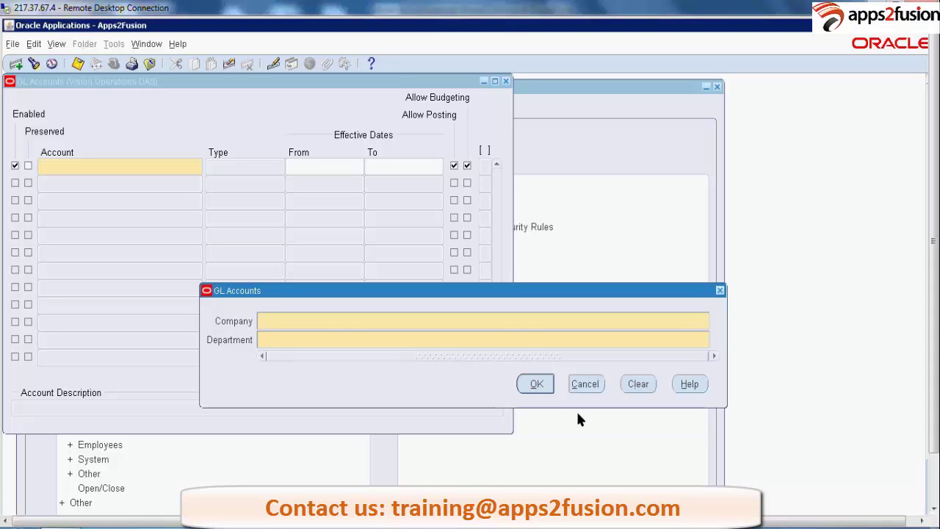
Step: Dismiss the Company and Department flexfield pop-up and close the GL Accounts form
{"action": "left_click", "coordinate": [586, 386]}
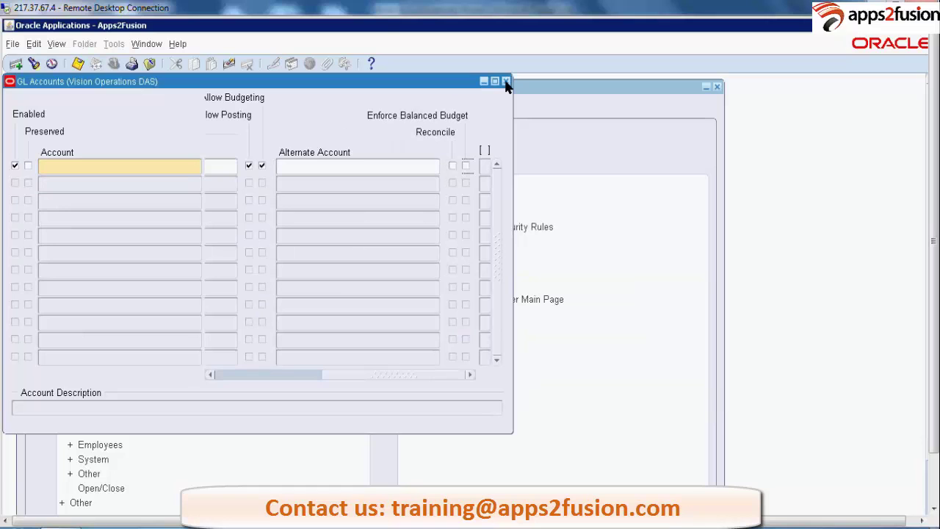
{"action": "left_click", "coordinate": [506, 81]}
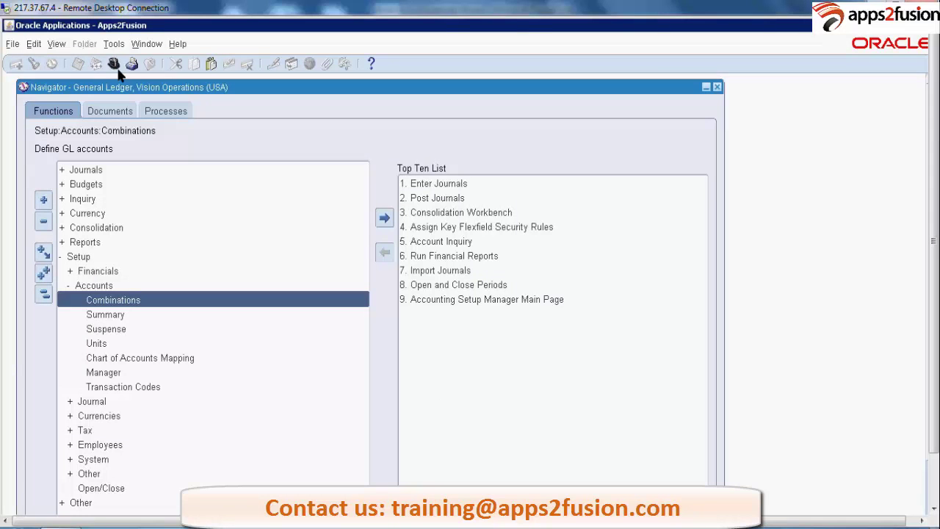
Step: Switch back to Application Developer and open the Flexfield > Descriptive > Segments form
{"action": "left_click", "coordinate": [115, 64]}
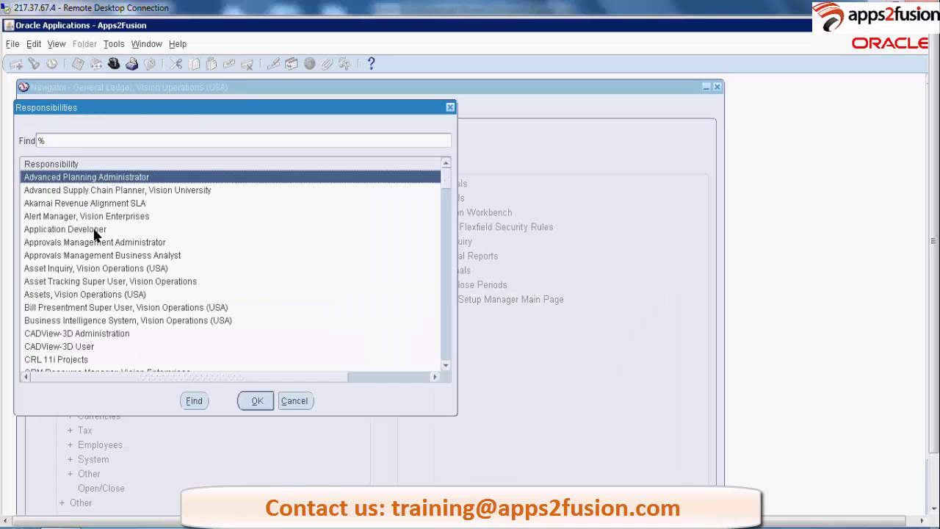
{"action": "left_click", "coordinate": [95, 231]}
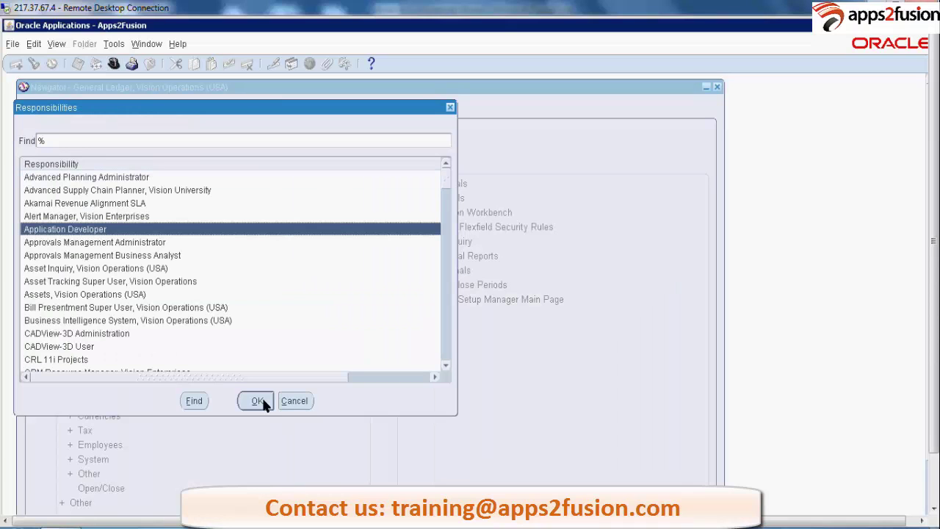
{"action": "left_click", "coordinate": [259, 401]}
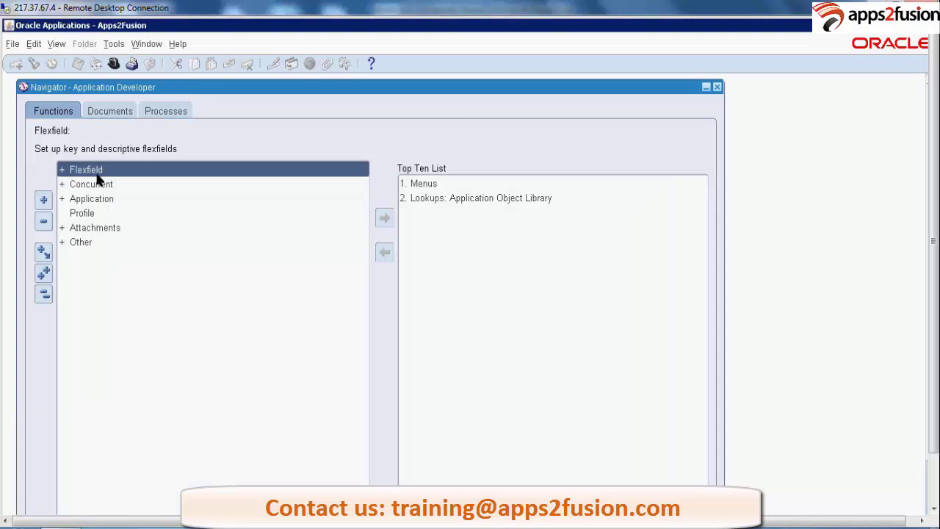
{"action": "double_click", "coordinate": [98, 177]}
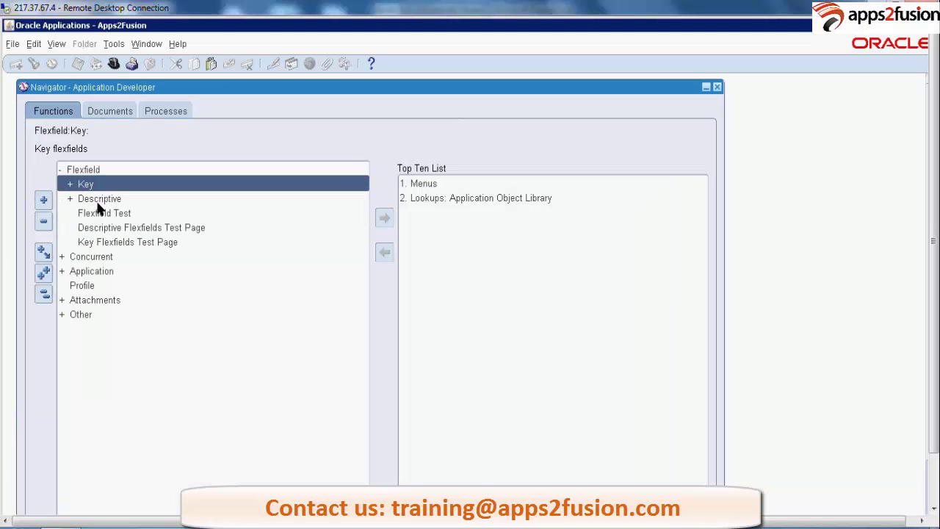
{"action": "double_click", "coordinate": [98, 200]}
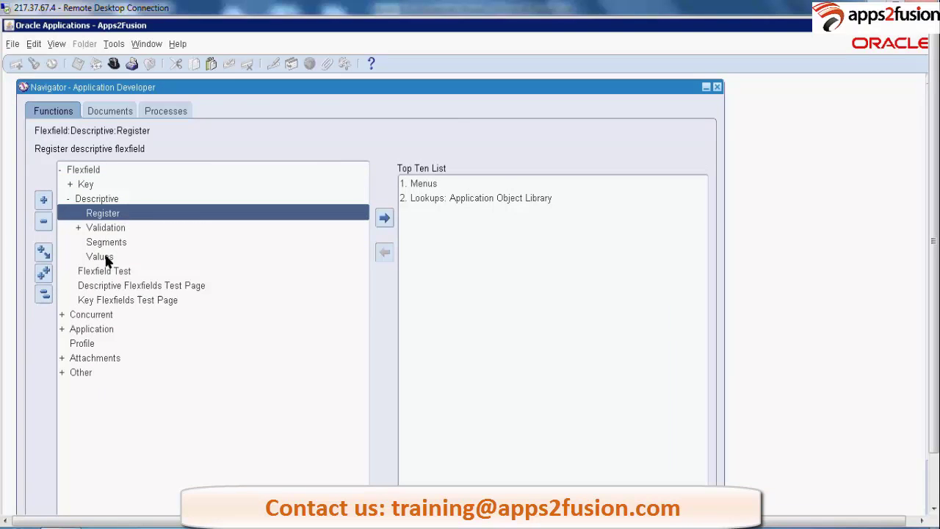
{"action": "left_click", "coordinate": [106, 259]}
{"action": "left_click", "coordinate": [106, 245]}
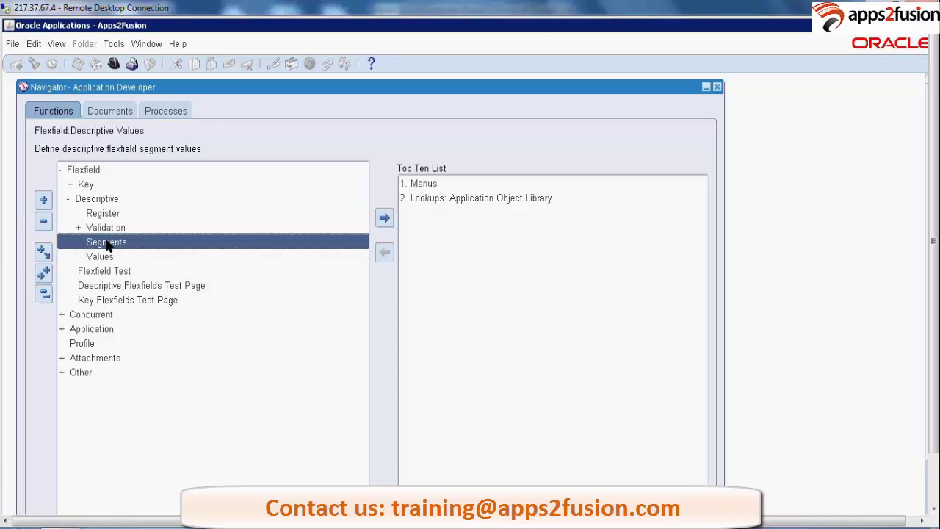
{"action": "double_click", "coordinate": [106, 244]}
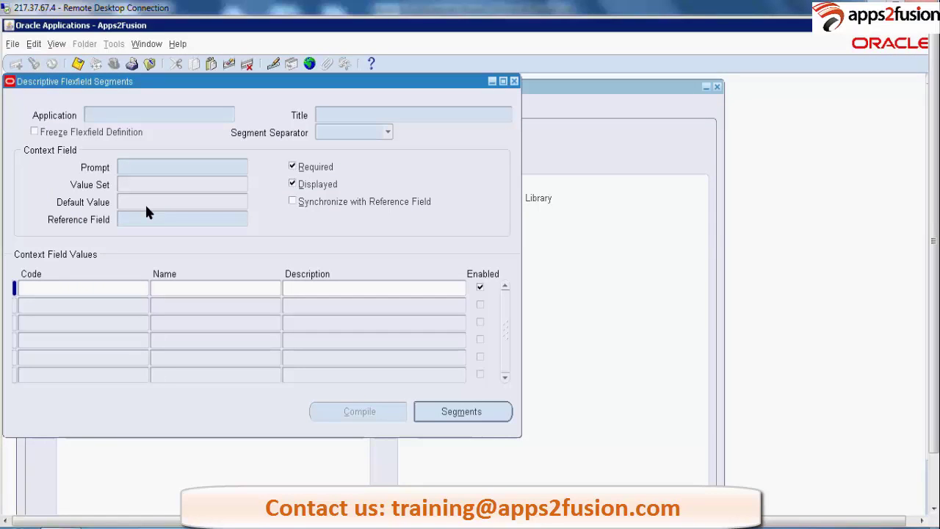
Step: Query the General Ledger 'GL Accounts' flexfield definition again
{"action": "type", "text": "Genera"}
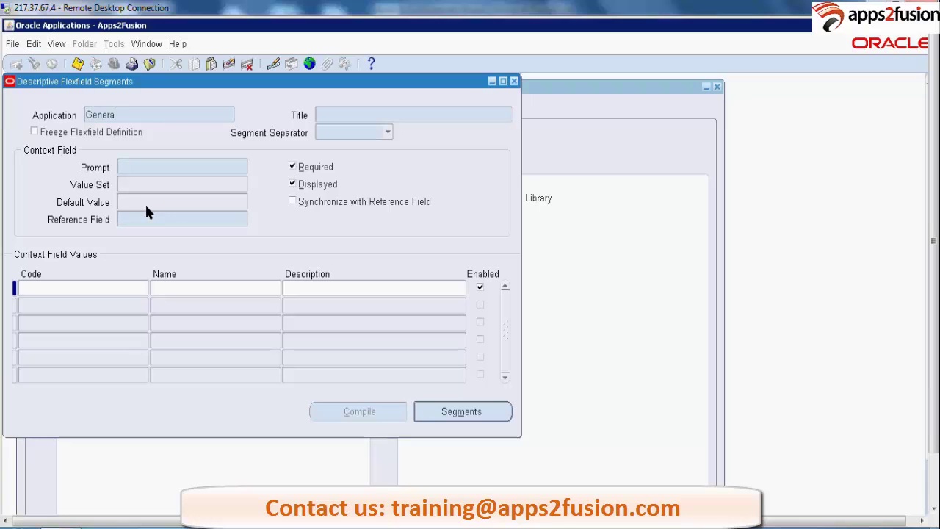
{"action": "type", "text": "l Ledger"}
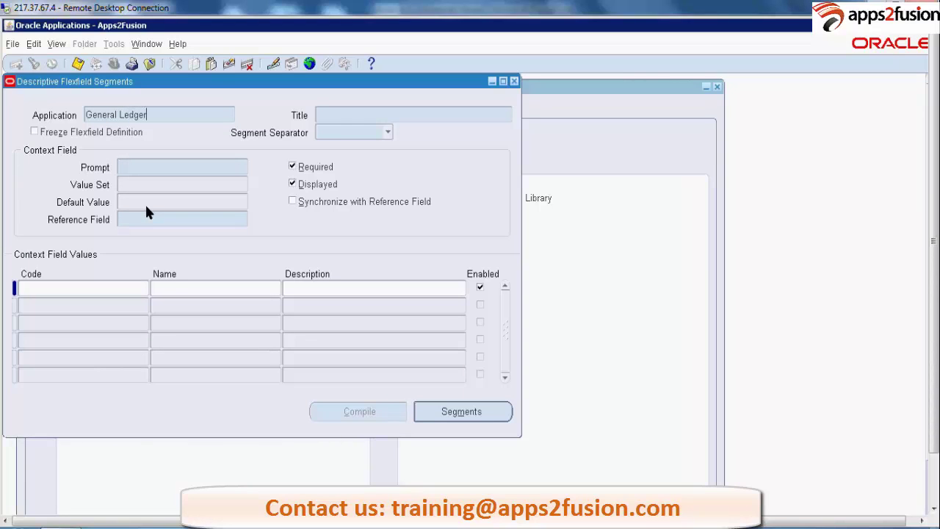
{"action": "key", "text": "Tab"}
{"action": "type", "text": "GL Accounts"}
{"action": "key", "text": "ctrl+F11"}
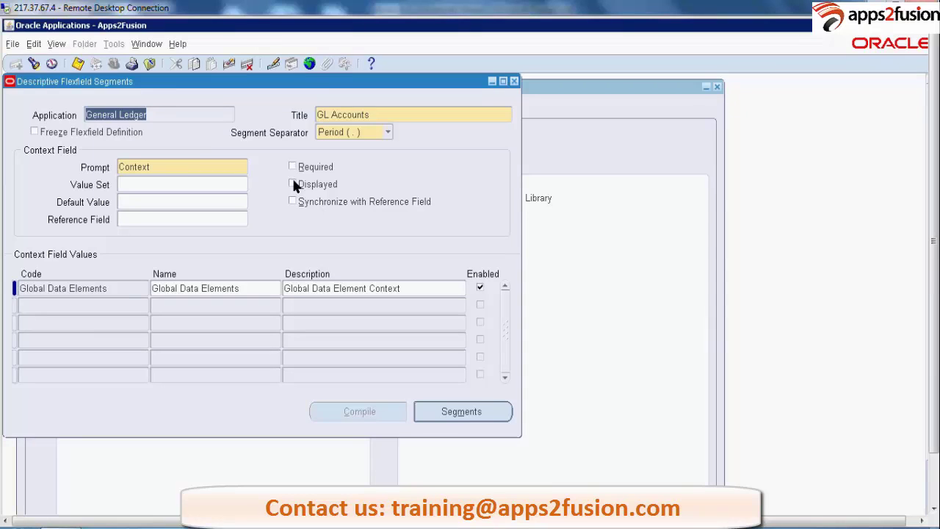
Step: Keep the Context field hidden and start a new Context Field Values row
{"action": "left_click", "coordinate": [292, 184]}
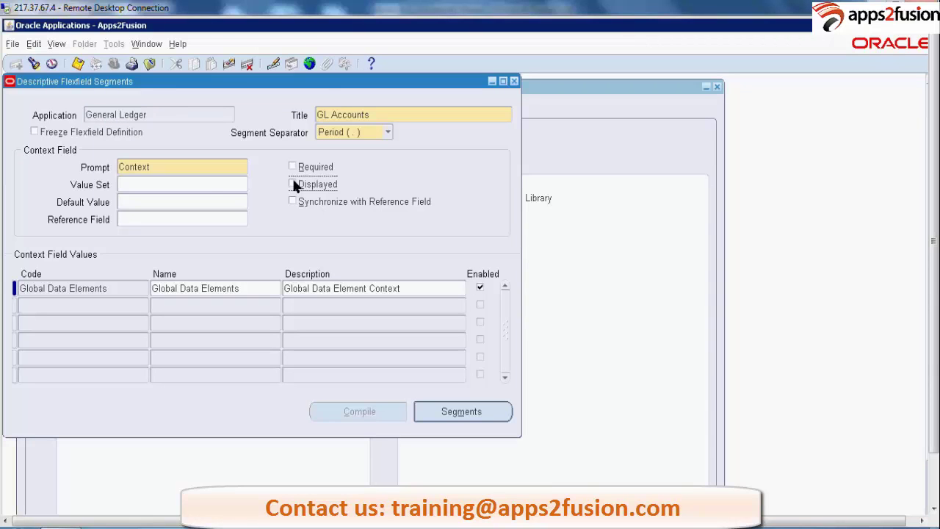
{"action": "left_click", "coordinate": [203, 185]}
{"action": "left_click", "coordinate": [143, 308]}
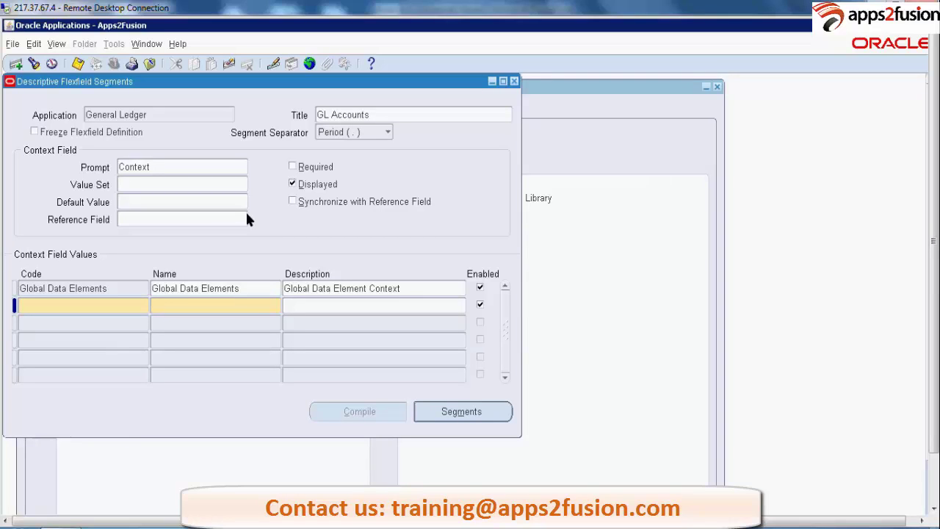
{"action": "left_click", "coordinate": [292, 184]}
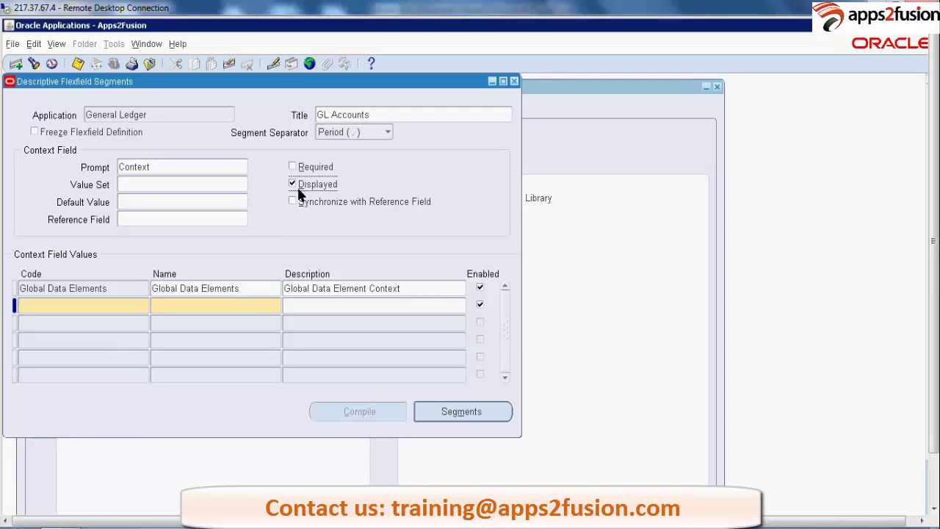
{"action": "left_click", "coordinate": [130, 312]}
Step: Enter context code and name XXDFFTEST with description 'XX DFF Test Structure'
{"action": "type", "text": "XXDFFTEST"}
{"action": "key", "text": "Tab"}
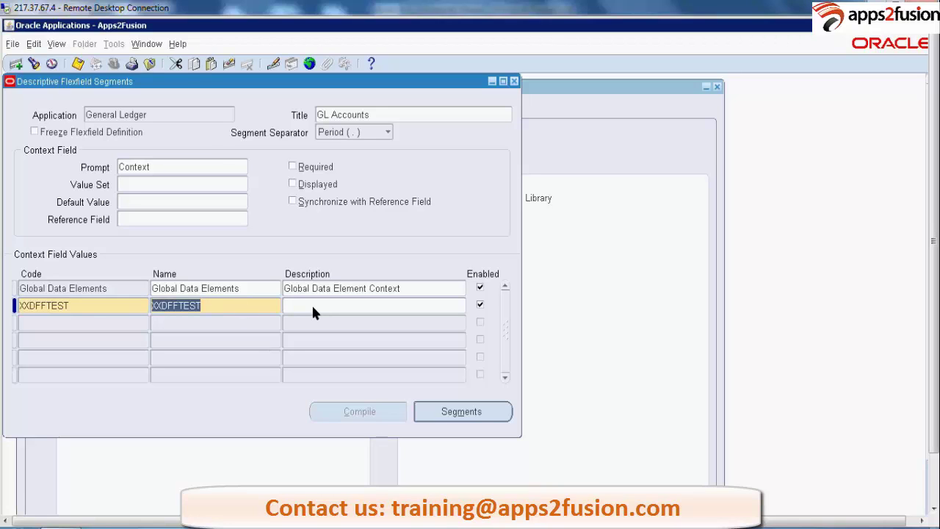
{"action": "key", "text": "Tab"}
{"action": "type", "text": "XX "}
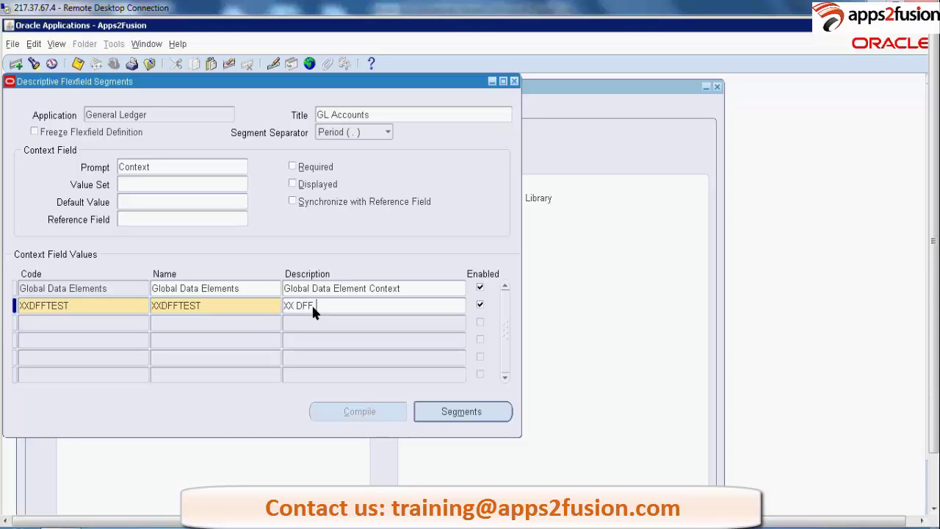
{"action": "type", "text": "DFF Test Structure"}
Step: In the XXDFFTEST segment list, add segment 10 'Company' with prompt Company on ATTRIBUTE3
{"action": "left_click", "coordinate": [462, 412]}
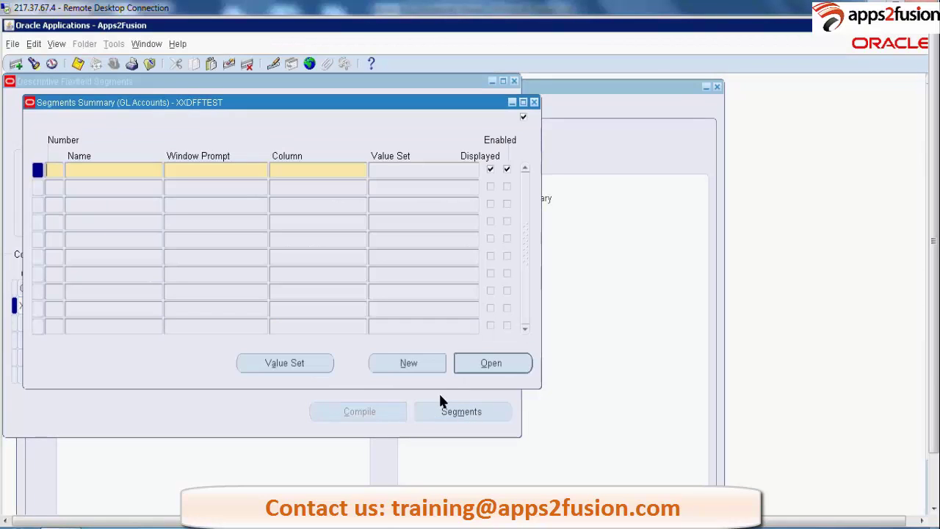
{"action": "type", "text": "10"}
{"action": "type", "text": "Company"}
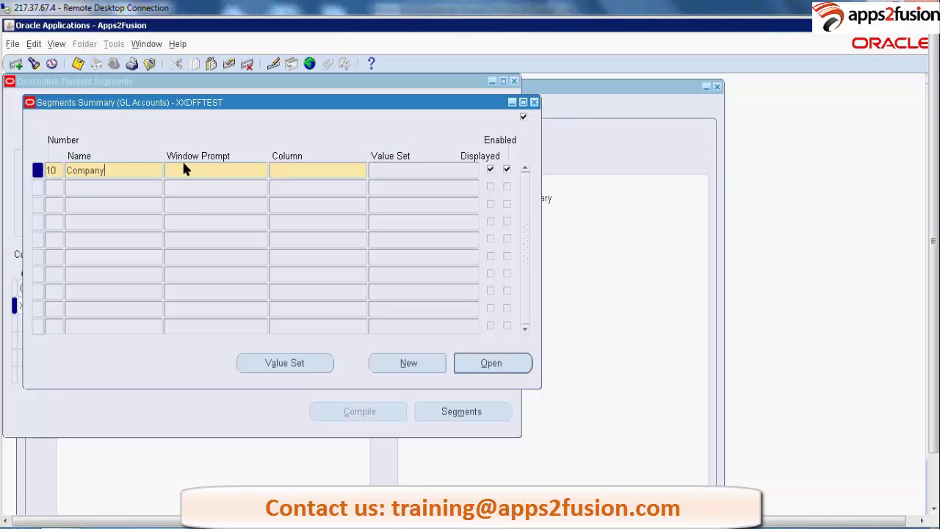
{"action": "key", "text": "Tab"}
{"action": "key", "text": "Tab"}
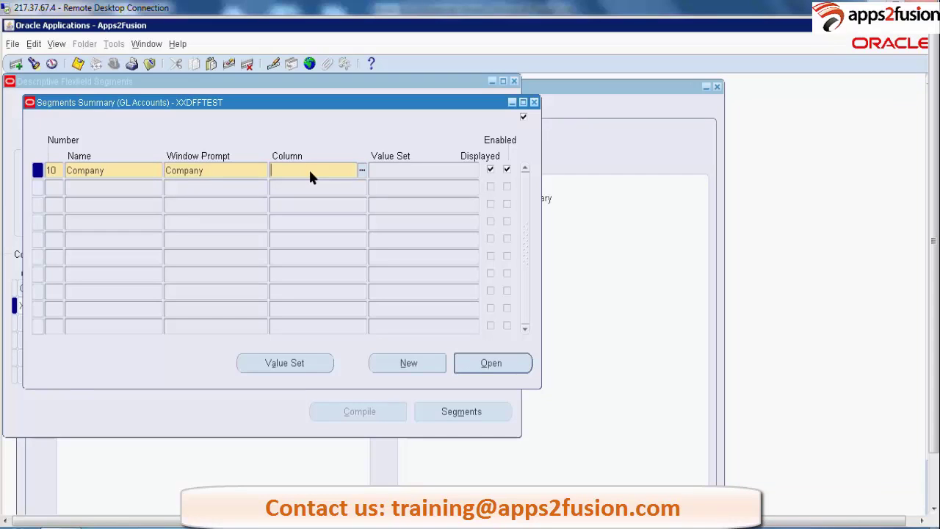
{"action": "left_click", "coordinate": [362, 170]}
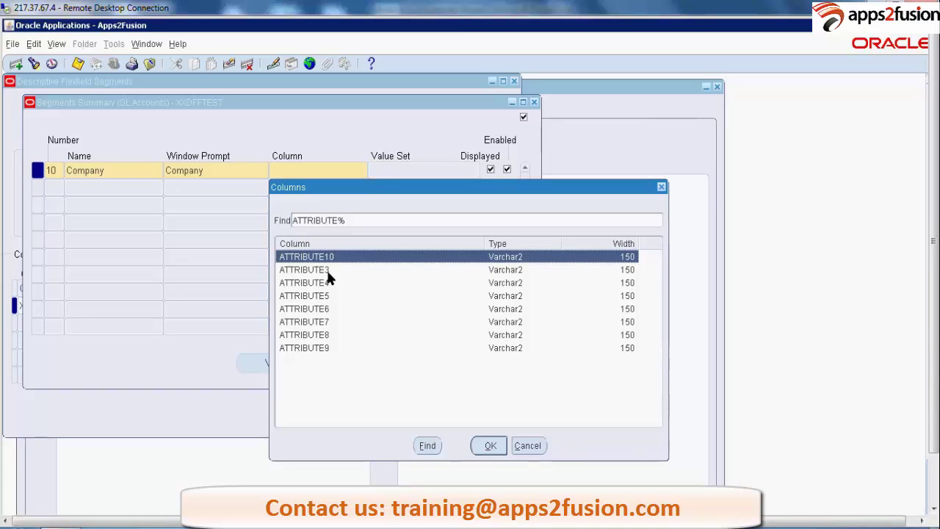
{"action": "left_click", "coordinate": [326, 269]}
{"action": "left_click", "coordinate": [487, 446]}
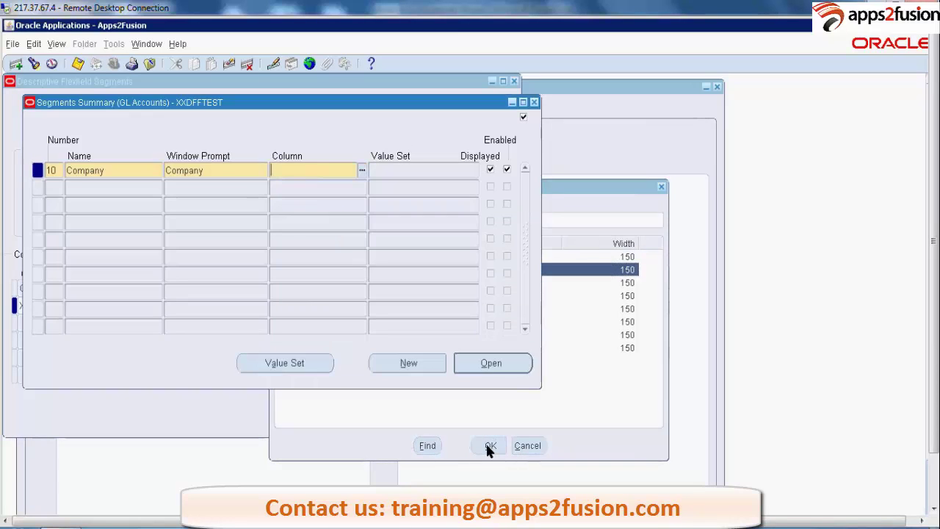
{"action": "left_click", "coordinate": [55, 185]}
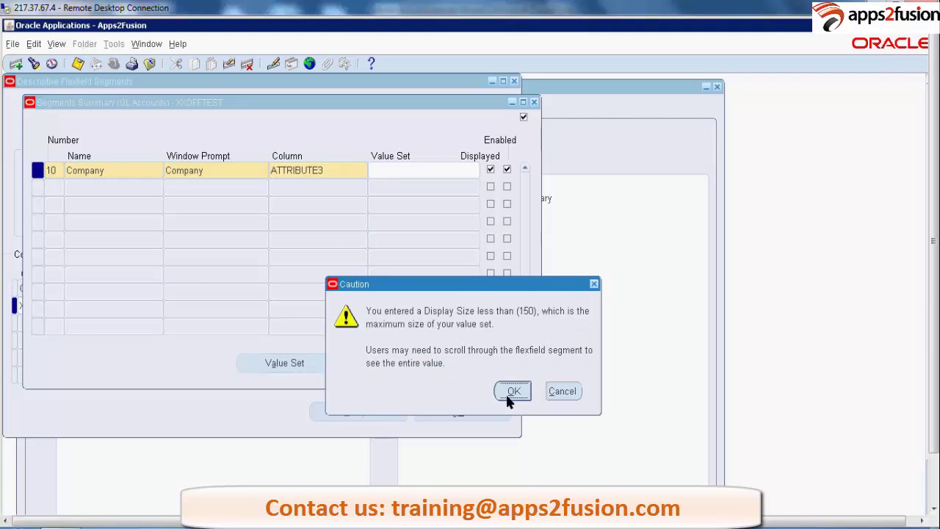
Step: Add segment 20 'Department' with prompt Department stored in column ATTRIBUTE4
{"action": "key", "text": "Return"}
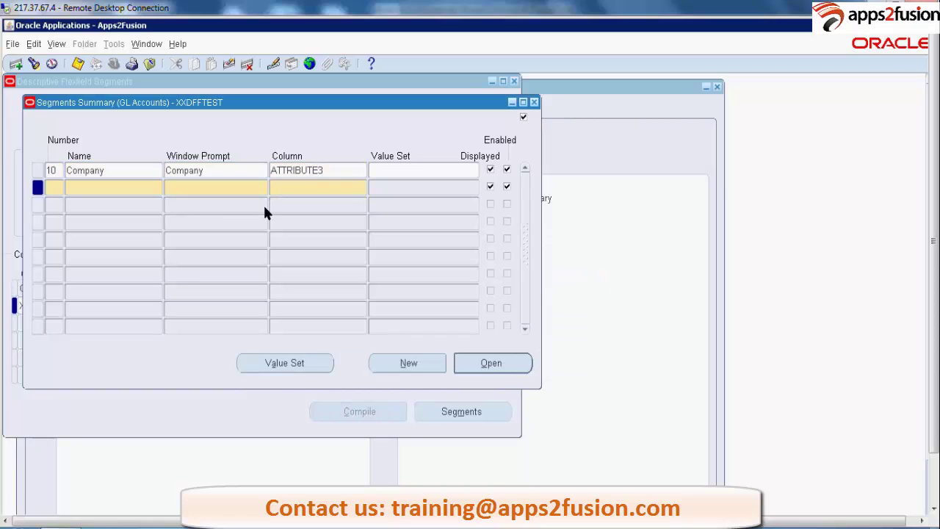
{"action": "type", "text": "20"}
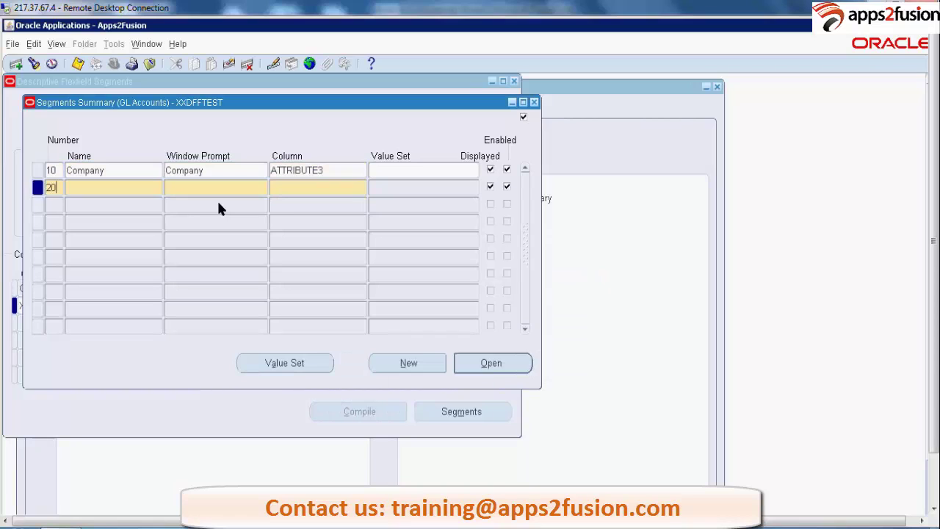
{"action": "left_click", "coordinate": [130, 185]}
{"action": "type", "text": "Depa"}
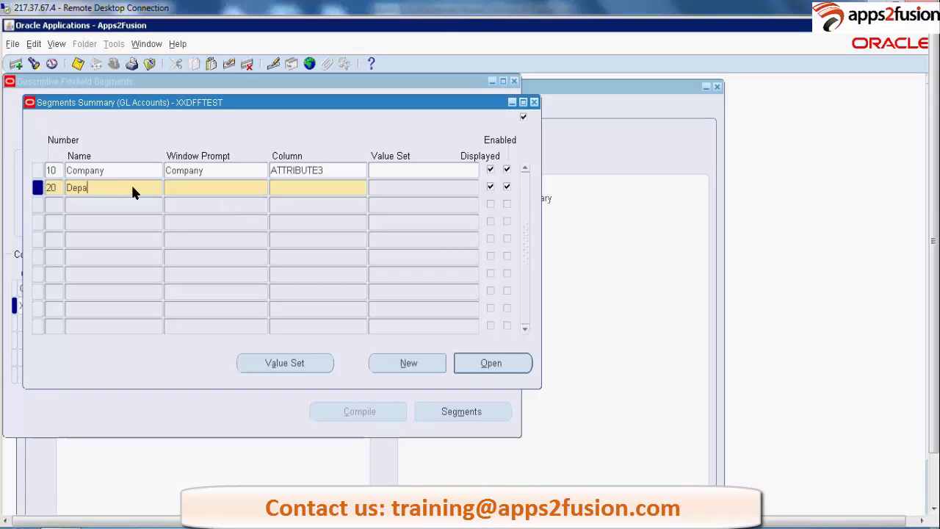
{"action": "type", "text": "rtment"}
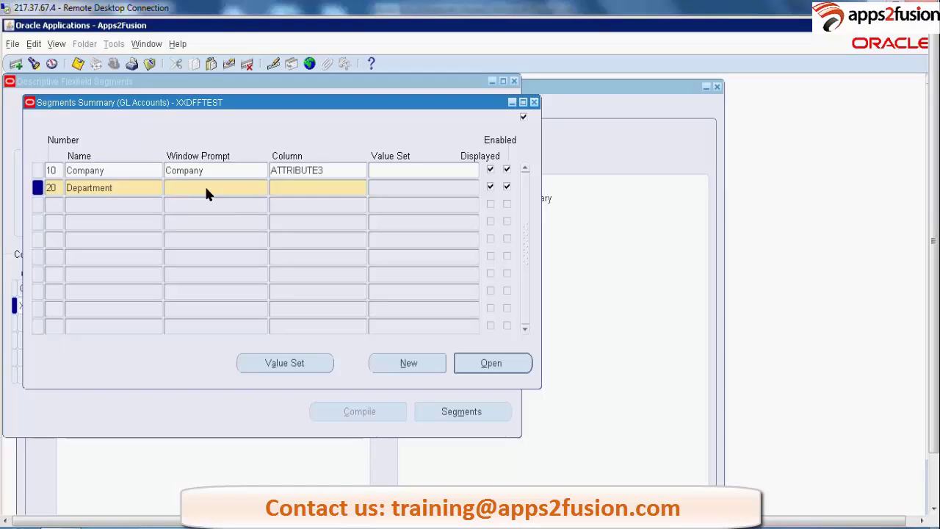
{"action": "left_click", "coordinate": [206, 190]}
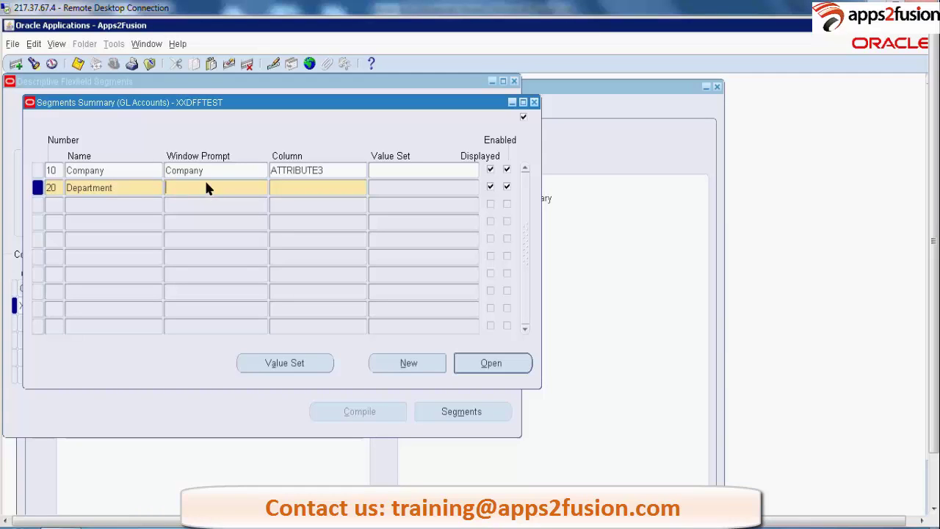
{"action": "left_click", "coordinate": [318, 189]}
{"action": "left_click", "coordinate": [362, 187]}
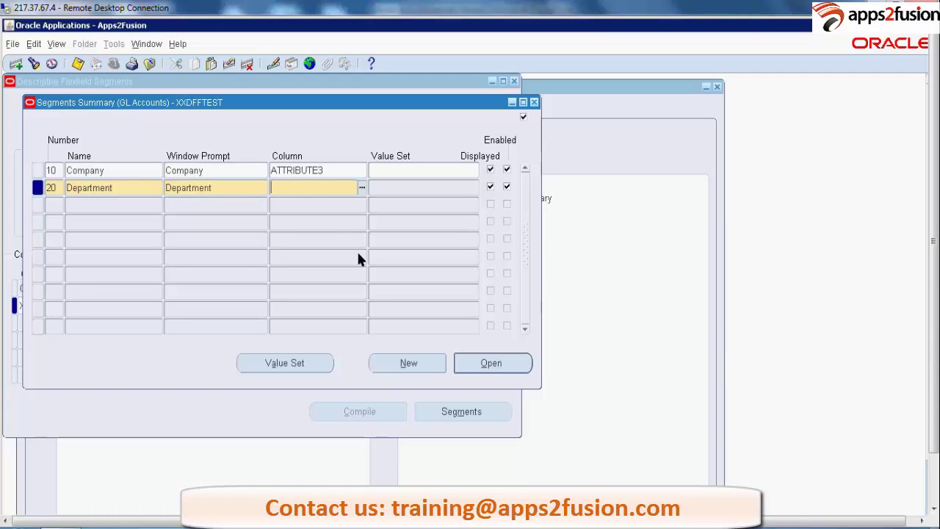
{"action": "left_click", "coordinate": [321, 303]}
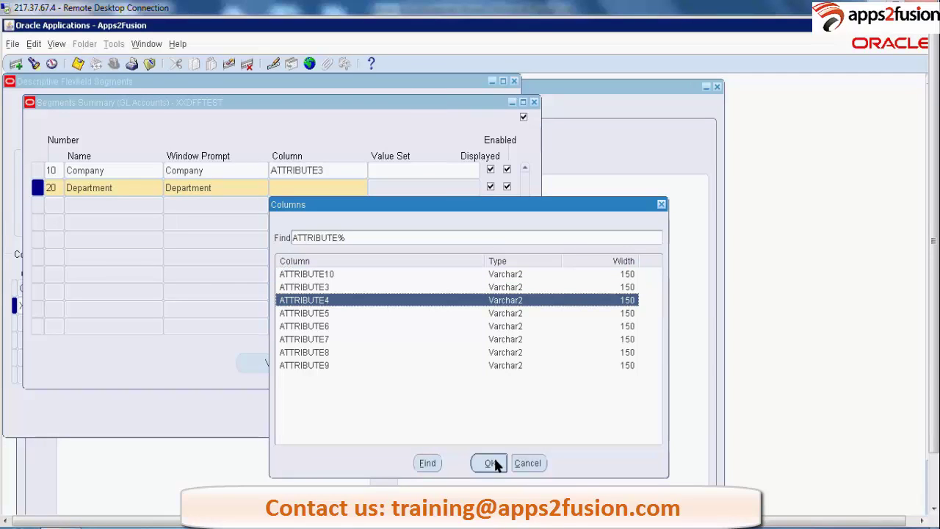
{"action": "left_click", "coordinate": [492, 461]}
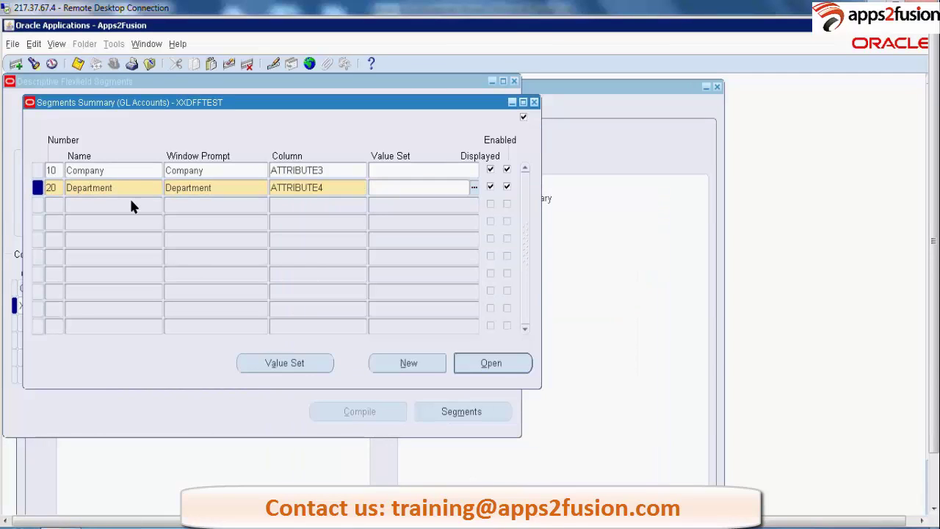
{"action": "left_click", "coordinate": [58, 206]}
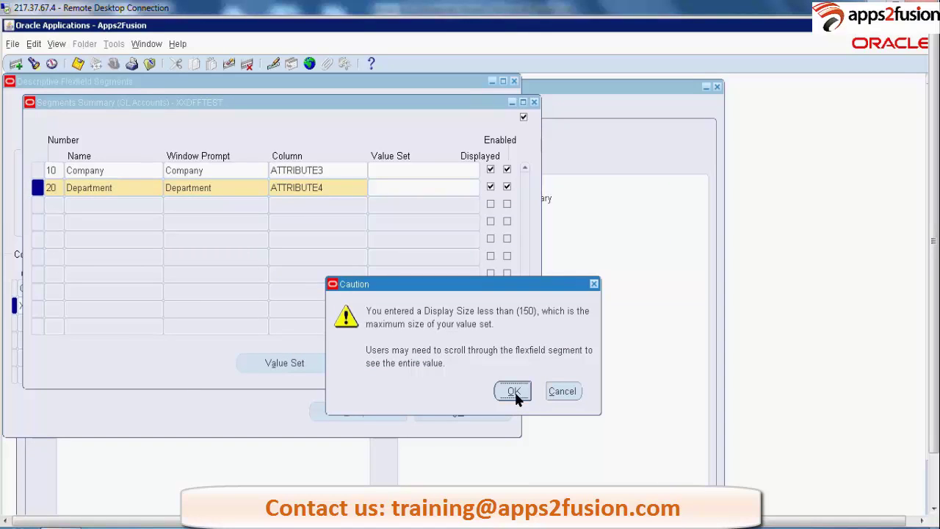
Step: Add segment 30 'Project' with prompt Project stored in column ATTRIBUTE5
{"action": "left_click", "coordinate": [514, 390]}
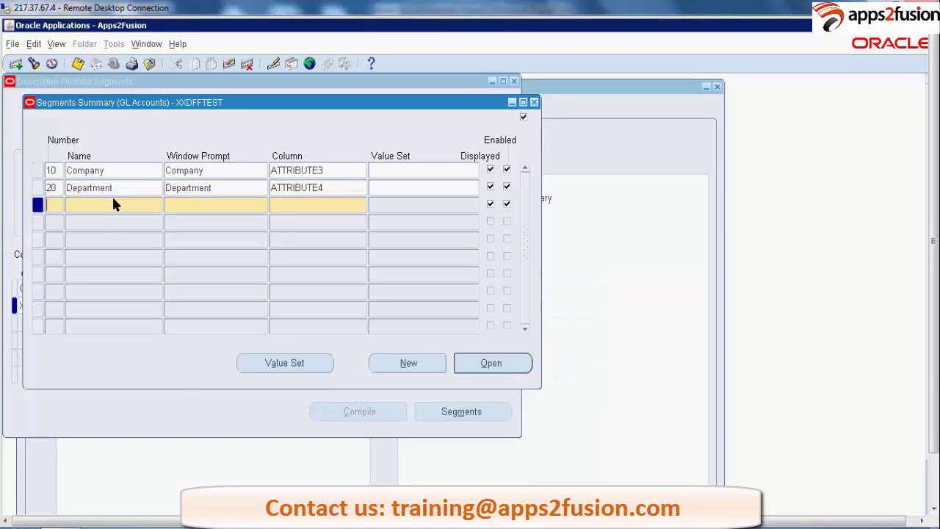
{"action": "type", "text": "30"}
{"action": "key", "text": "Tab"}
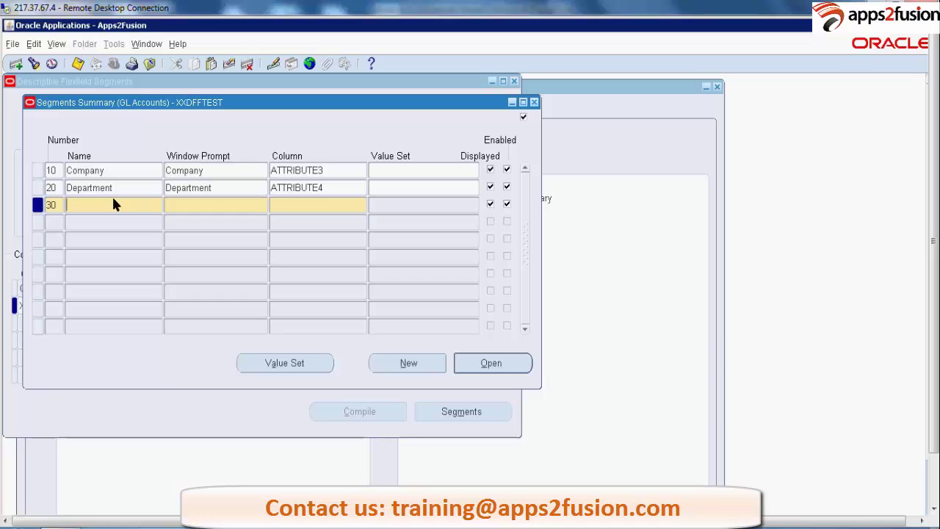
{"action": "type", "text": "Project"}
{"action": "key", "text": "Tab"}
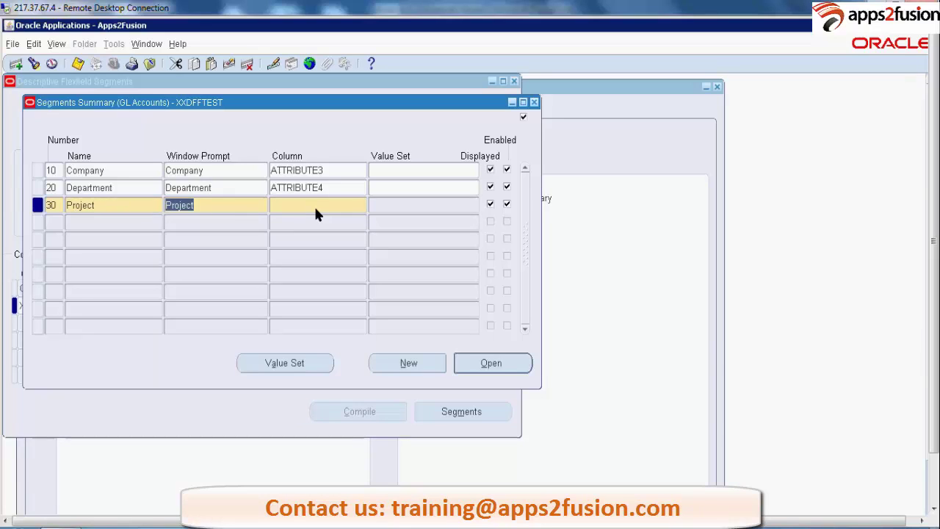
{"action": "left_click", "coordinate": [313, 205]}
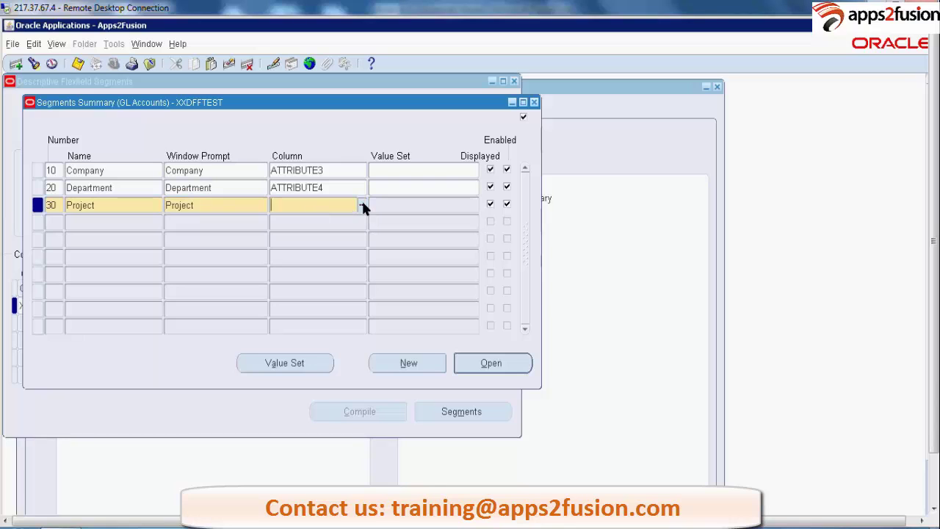
{"action": "left_click", "coordinate": [361, 204]}
{"action": "left_click", "coordinate": [326, 336]}
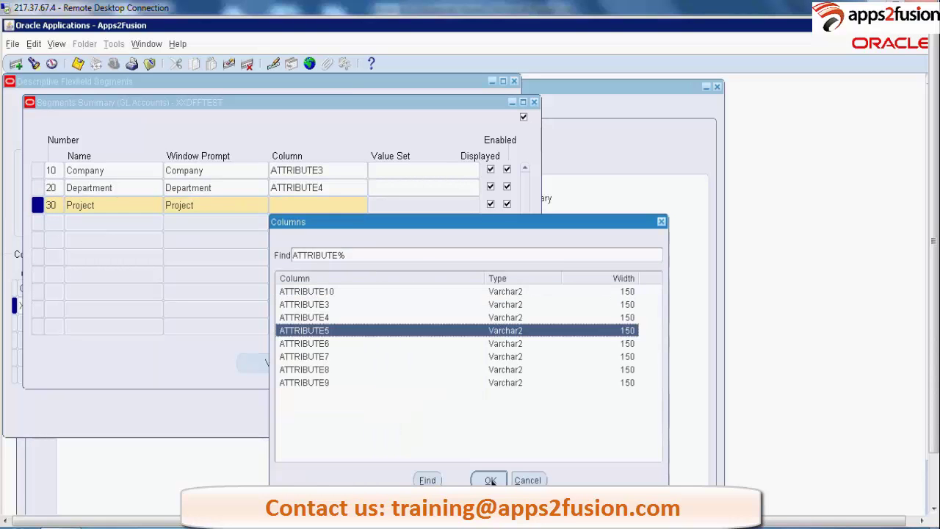
{"action": "left_click", "coordinate": [490, 480]}
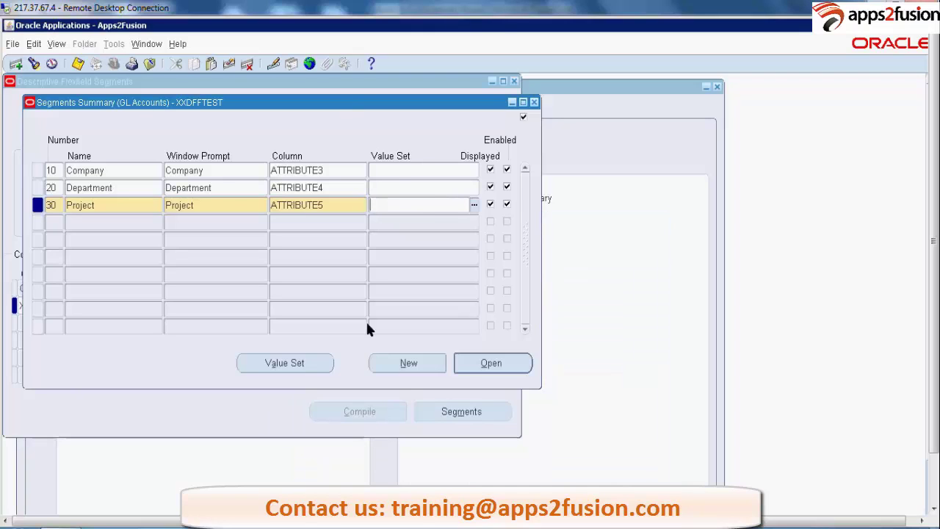
Step: Save the XXDFFTEST segments, accept the display-size caution, and close the segment list
{"action": "left_click", "coordinate": [82, 65]}
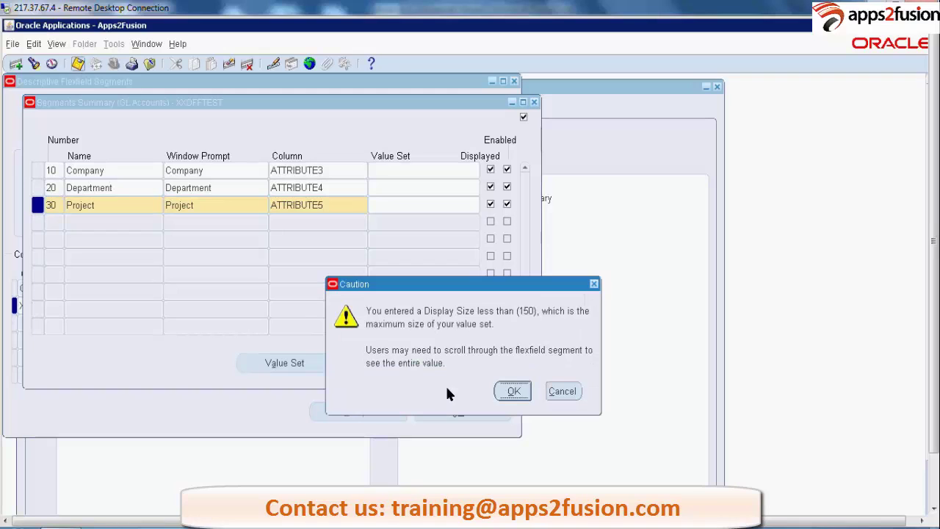
{"action": "left_click", "coordinate": [514, 391]}
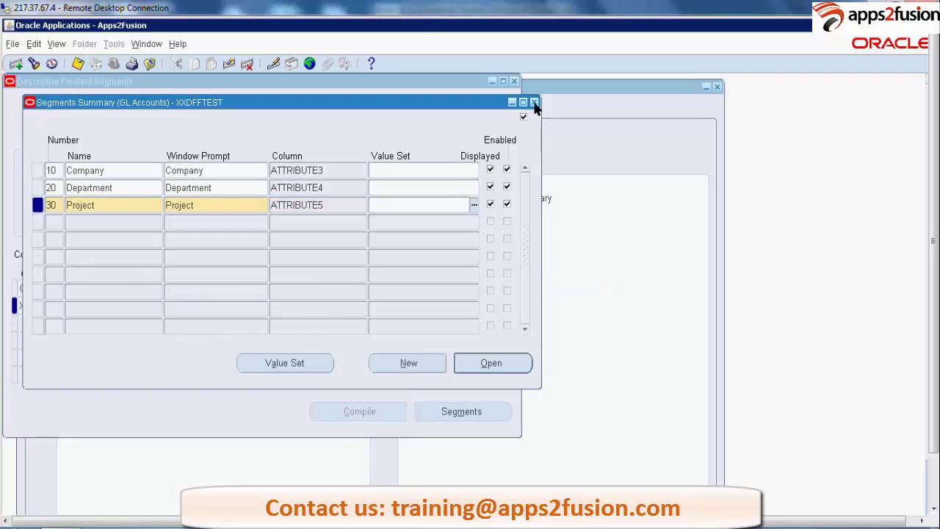
{"action": "left_click", "coordinate": [534, 103]}
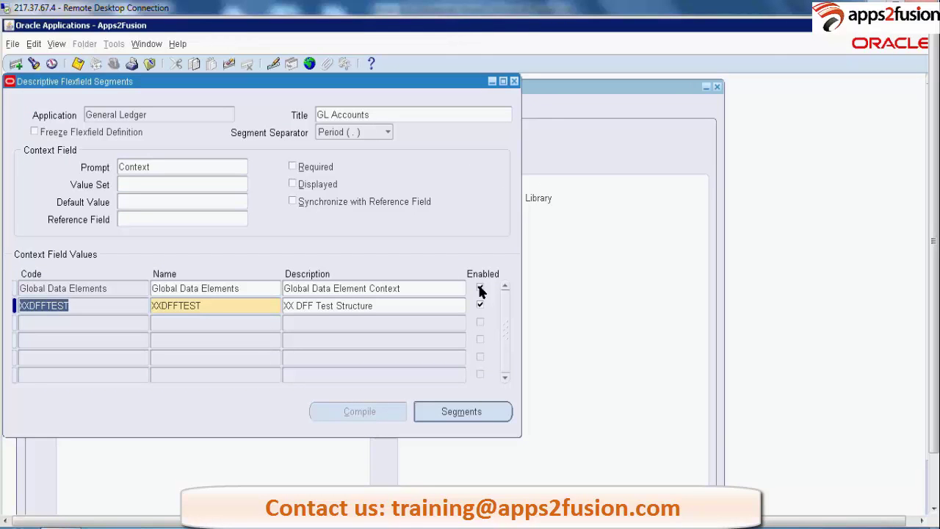
{"action": "left_click", "coordinate": [481, 289]}
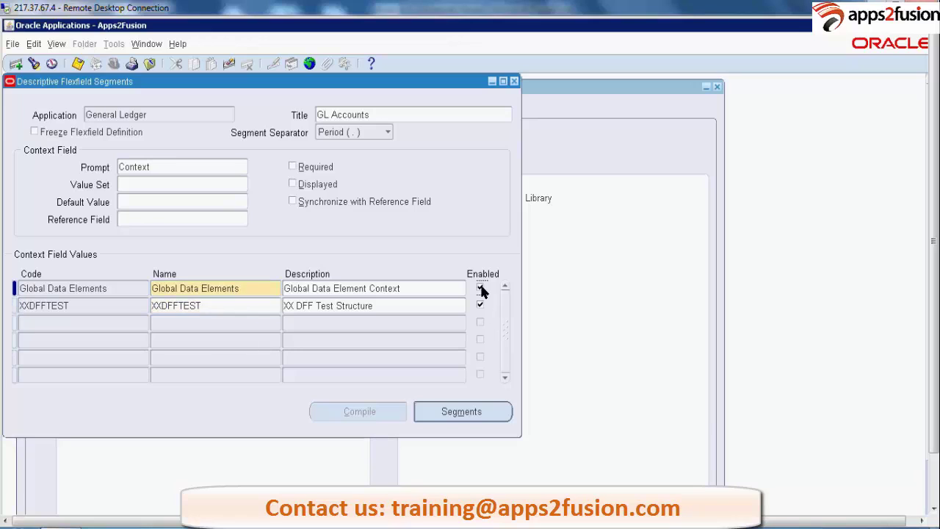
{"action": "left_click", "coordinate": [331, 290]}
{"action": "left_click", "coordinate": [463, 412]}
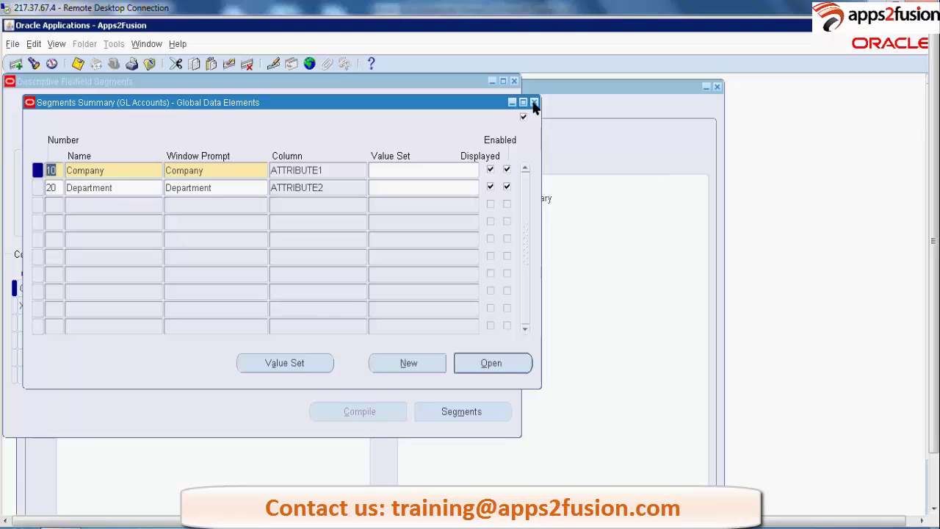
{"action": "left_click", "coordinate": [534, 103]}
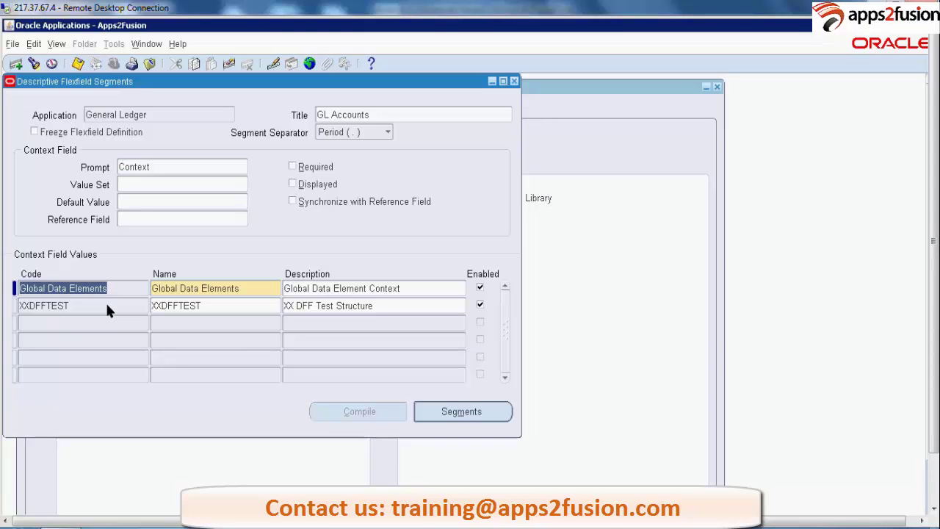
{"action": "left_click", "coordinate": [106, 307]}
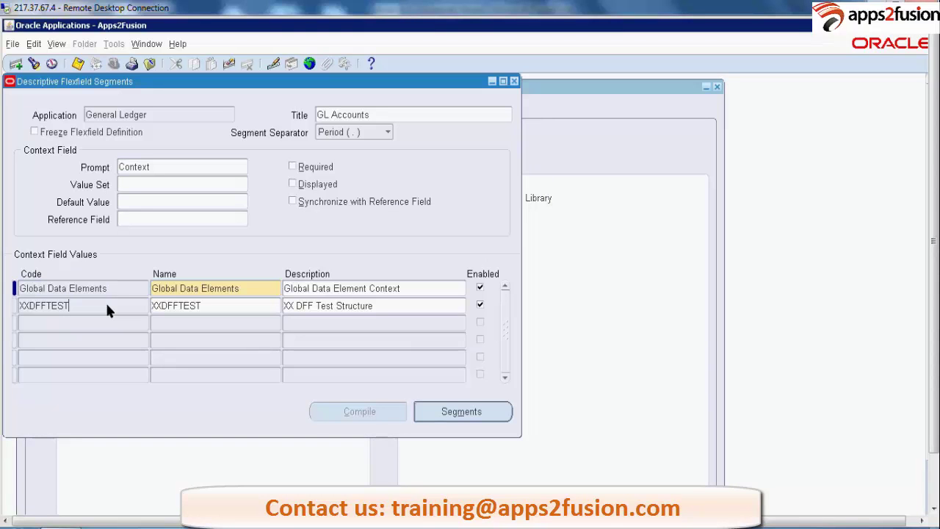